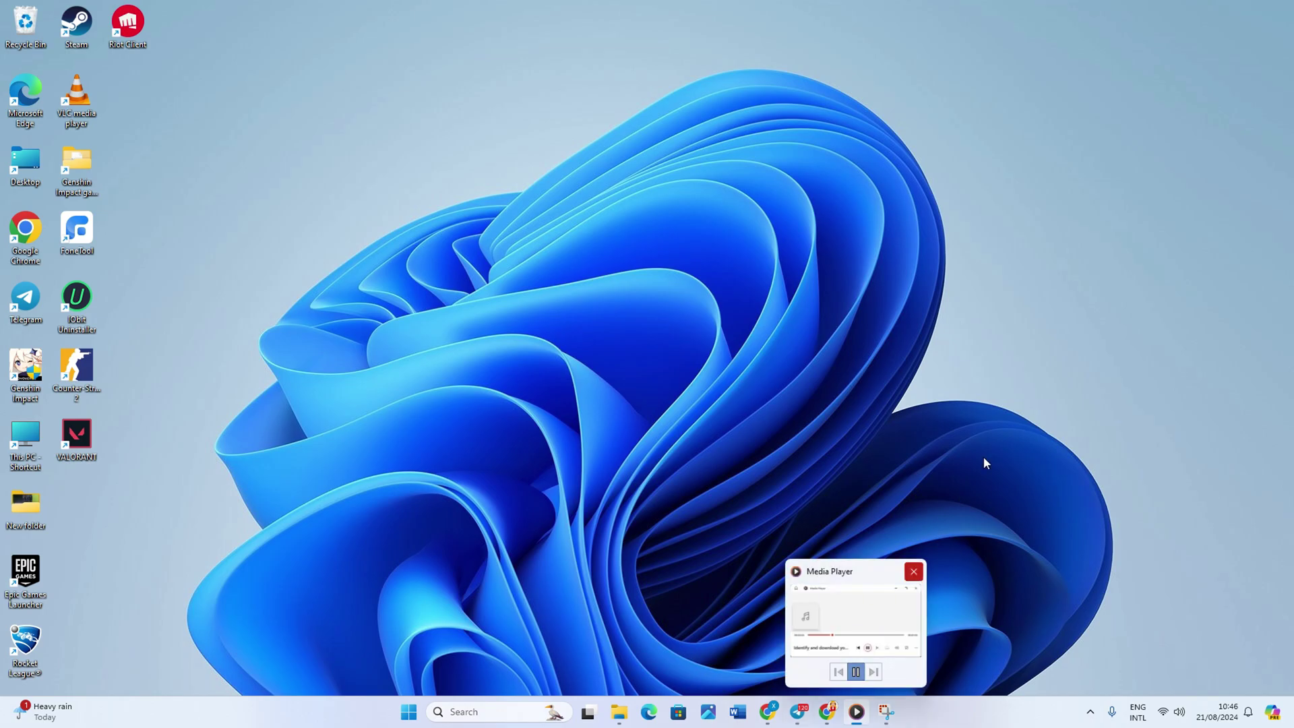
Launch Device Manager by searching 'de' from the taskbar search box.
click(501, 712)
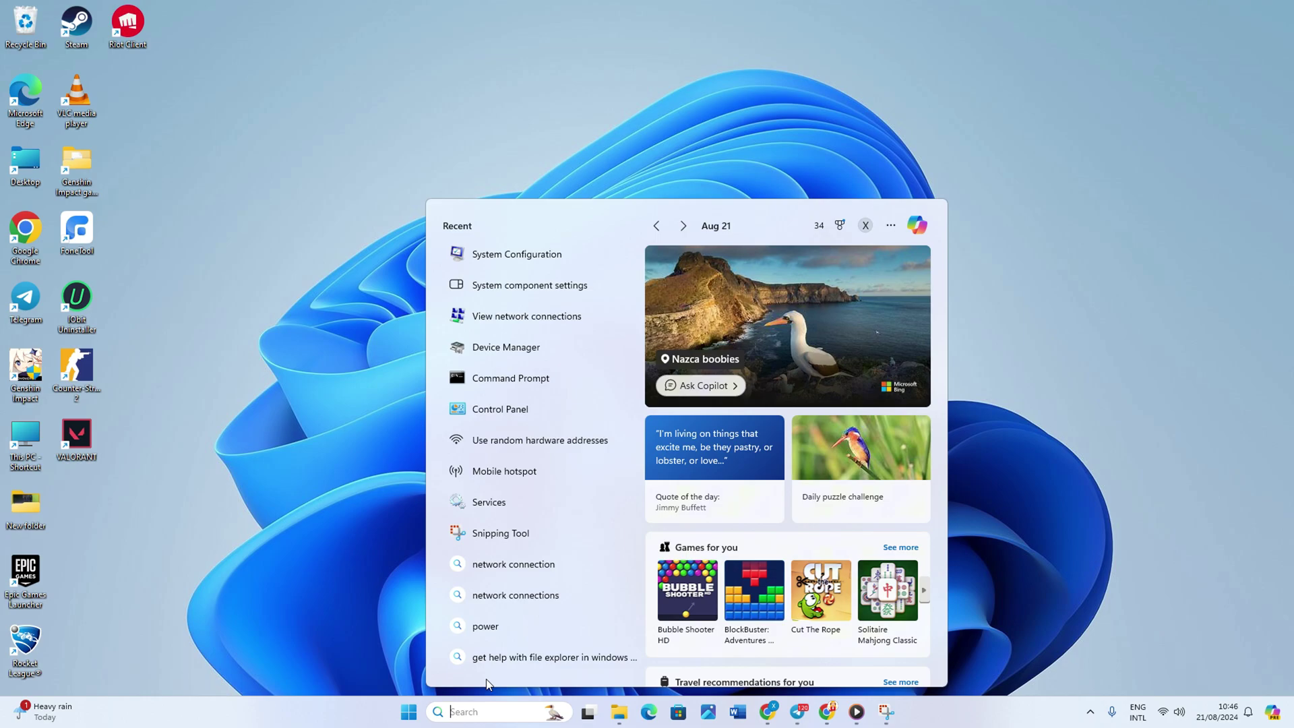
text(device Manager)
click(545, 303)
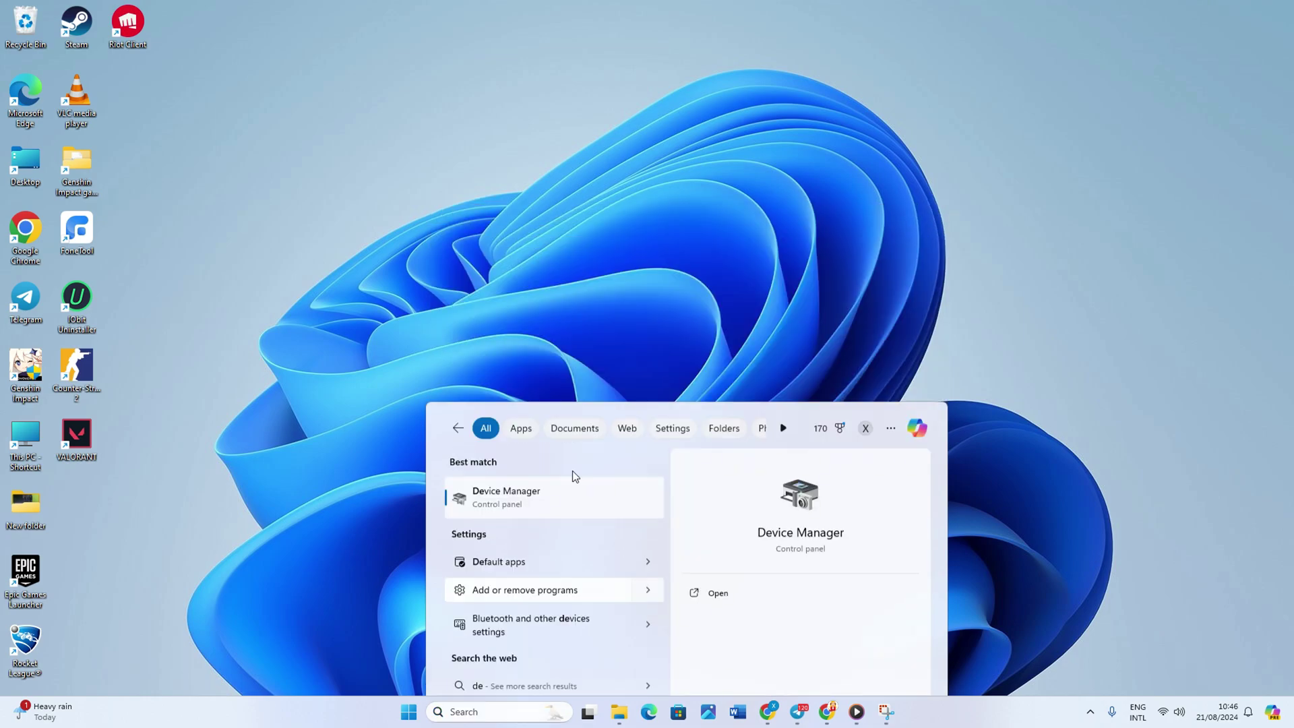
Center the window, expand Network adapters and select the Realtek PCIe GbE Family Controller.
drag(359, 44, 814, 119)
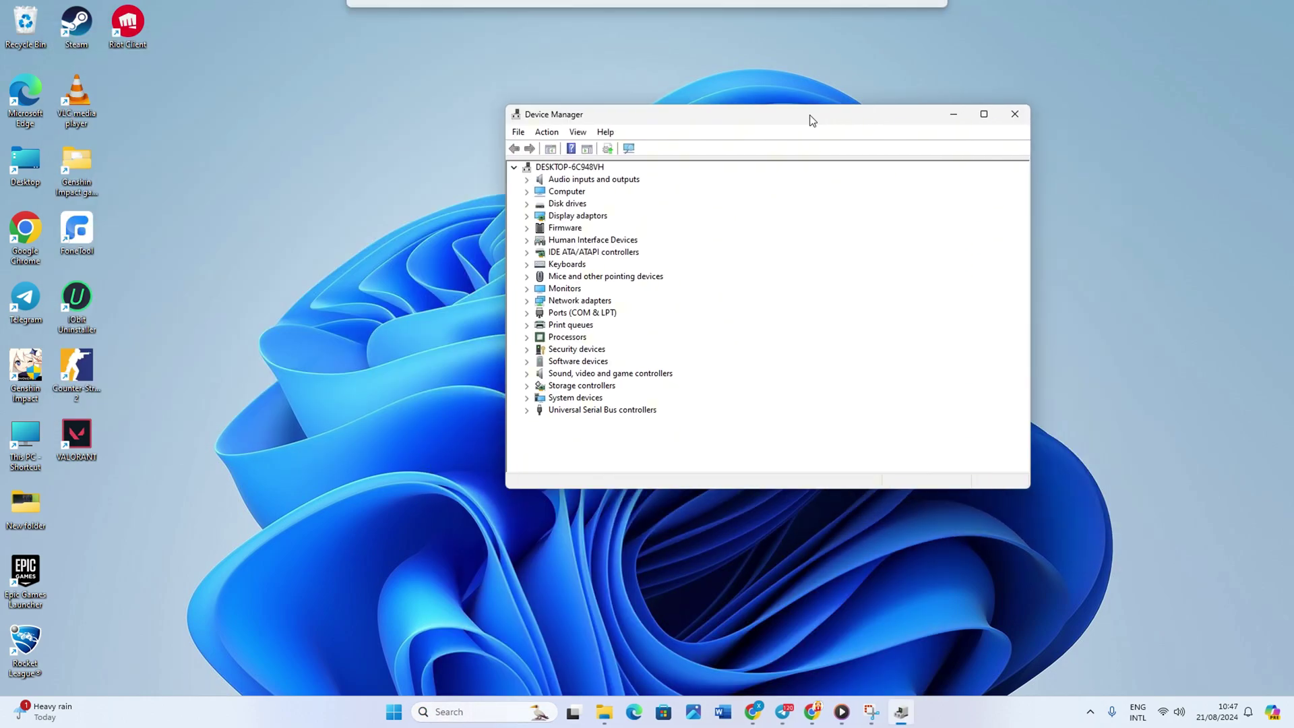
click(576, 286)
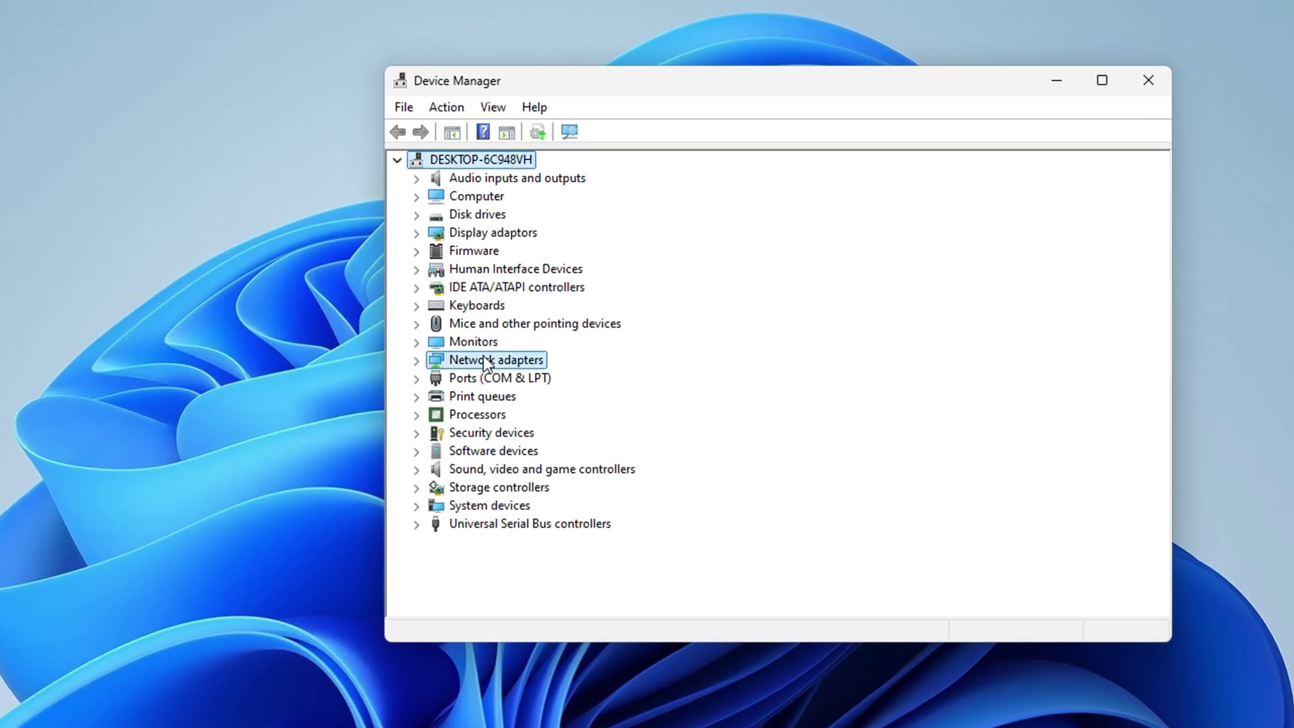
double_click(483, 359)
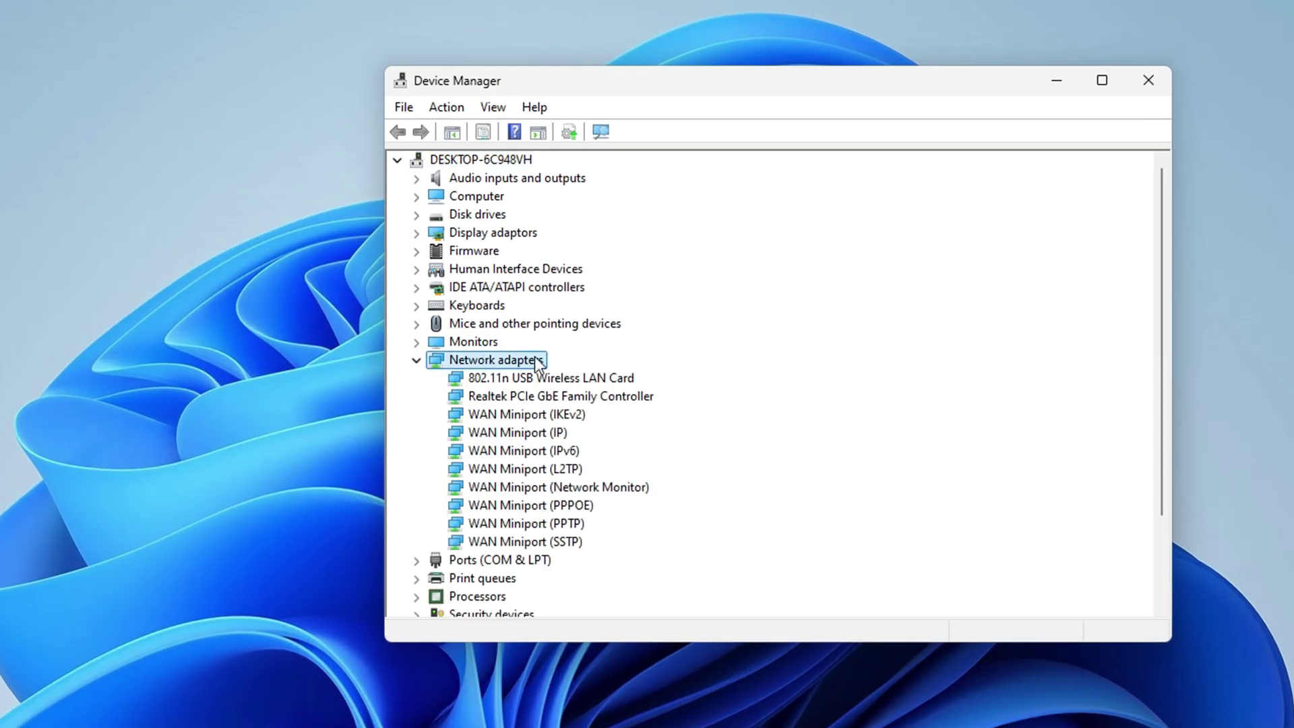
click(496, 396)
Enable View > Show hidden devices and select the 802.11n USB Wireless LAN Card.
click(494, 107)
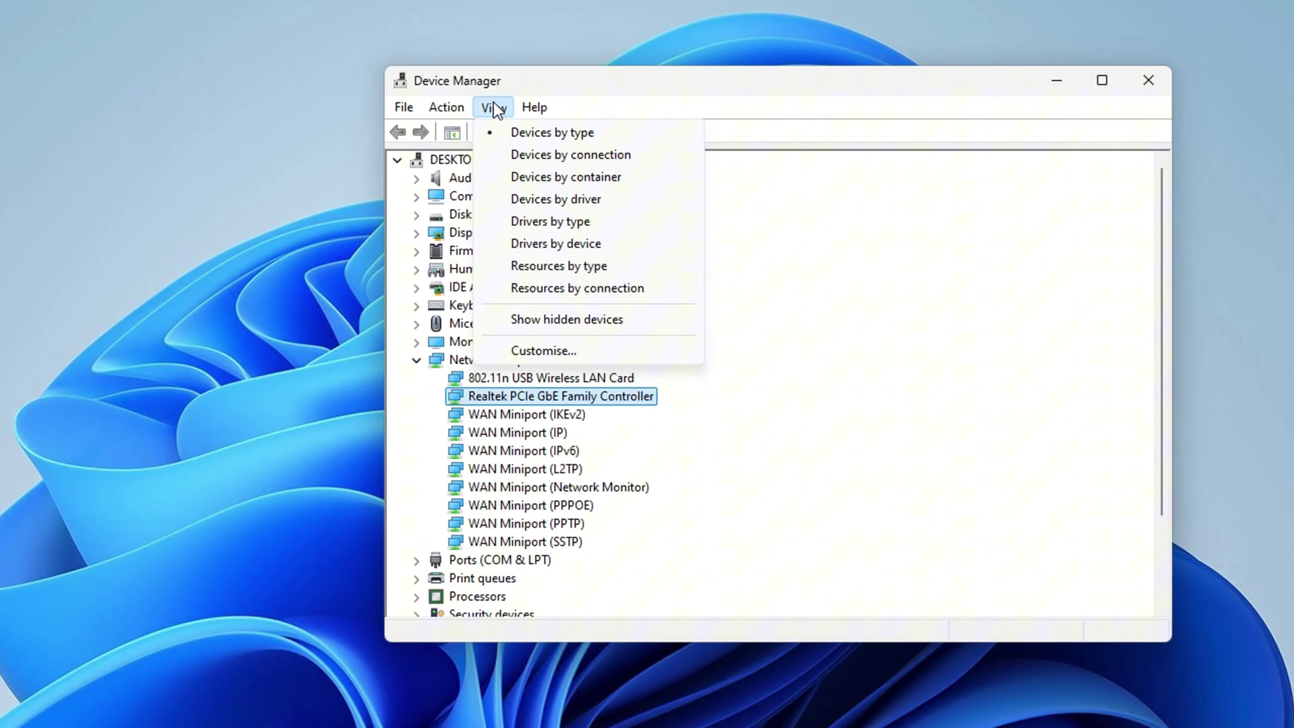
click(580, 323)
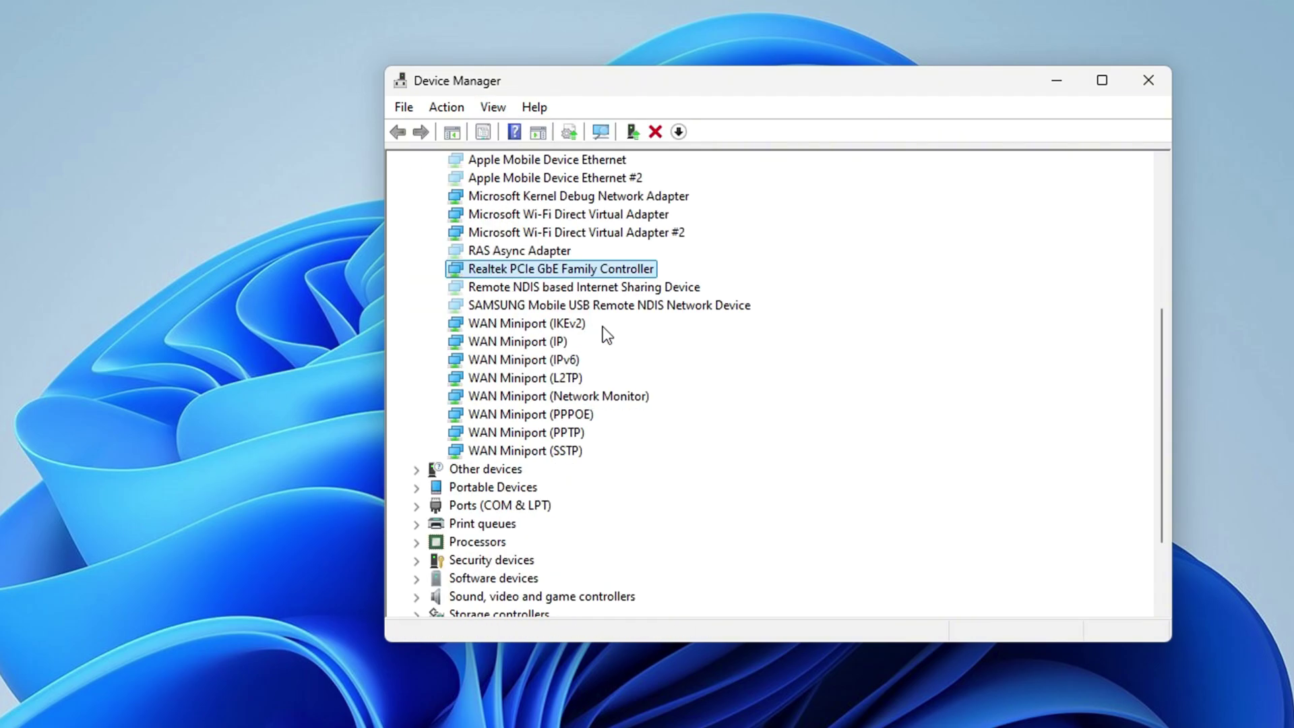
scroll(603, 327, up, 1)
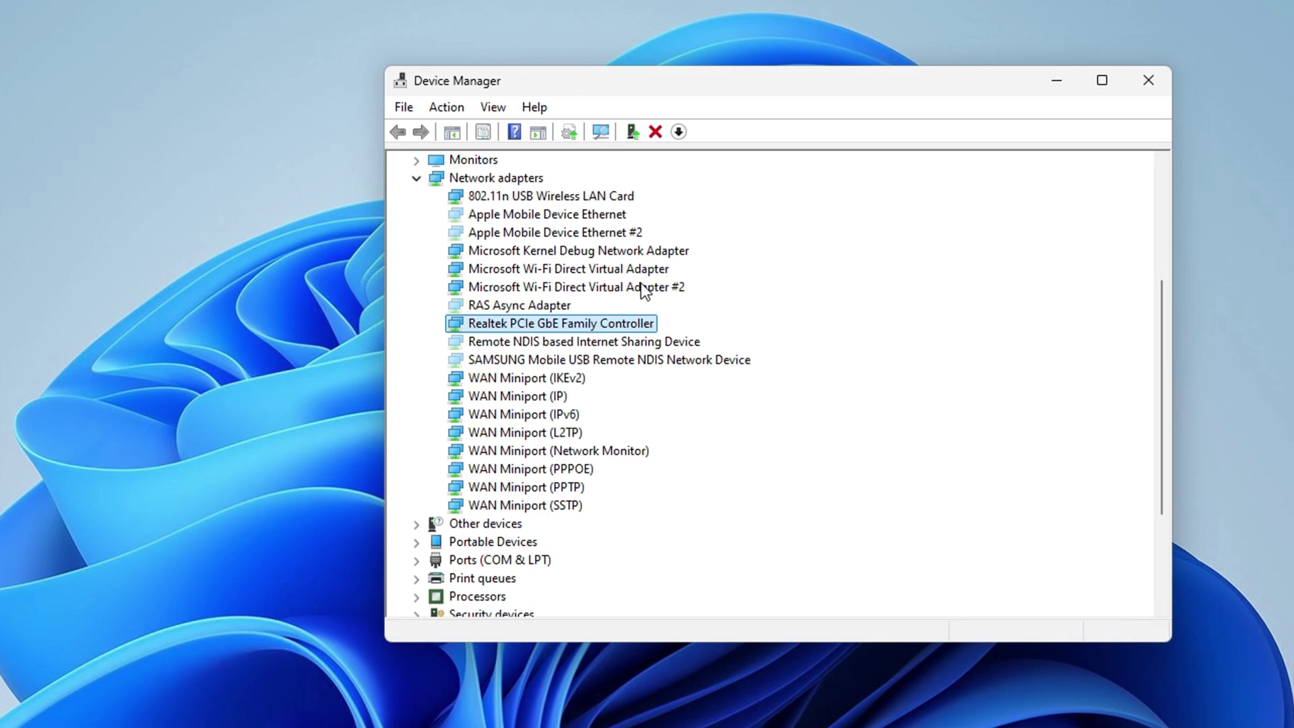
click(524, 197)
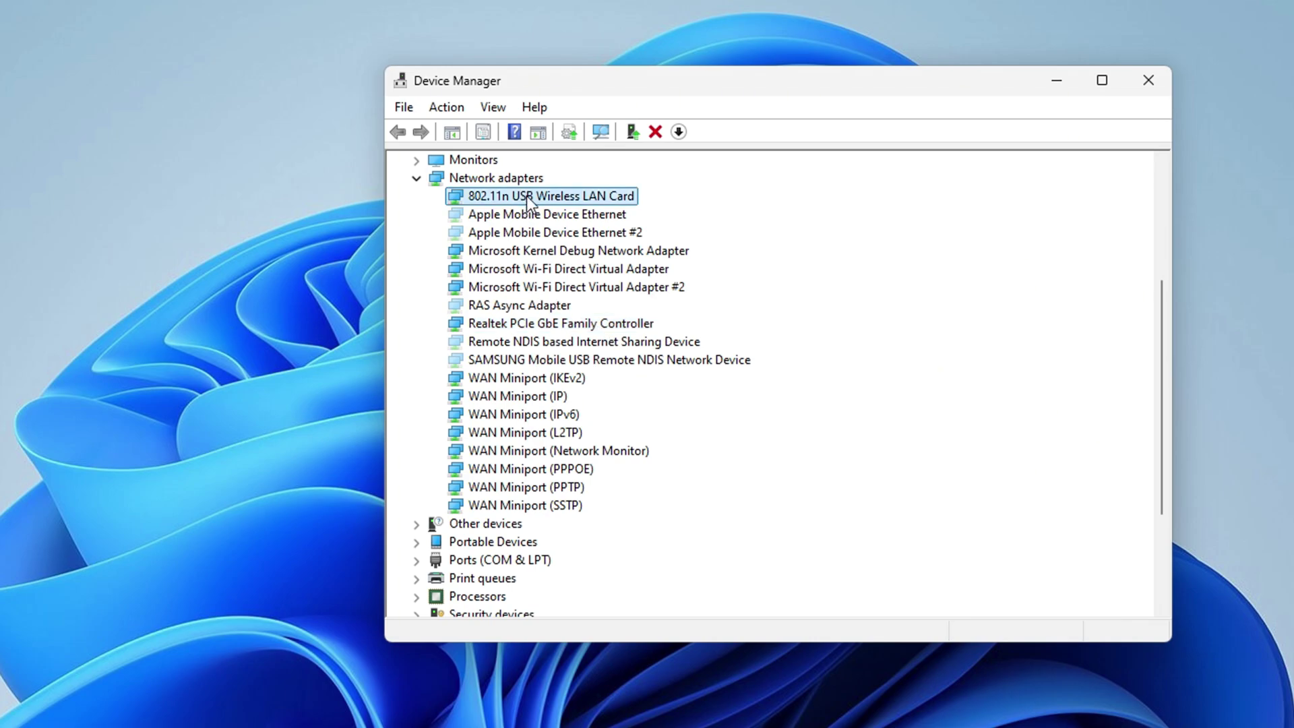
Update the 802.11n card's driver via Browse my computer > Let me pick, toggling Show compatible hardware.
right_click(527, 195)
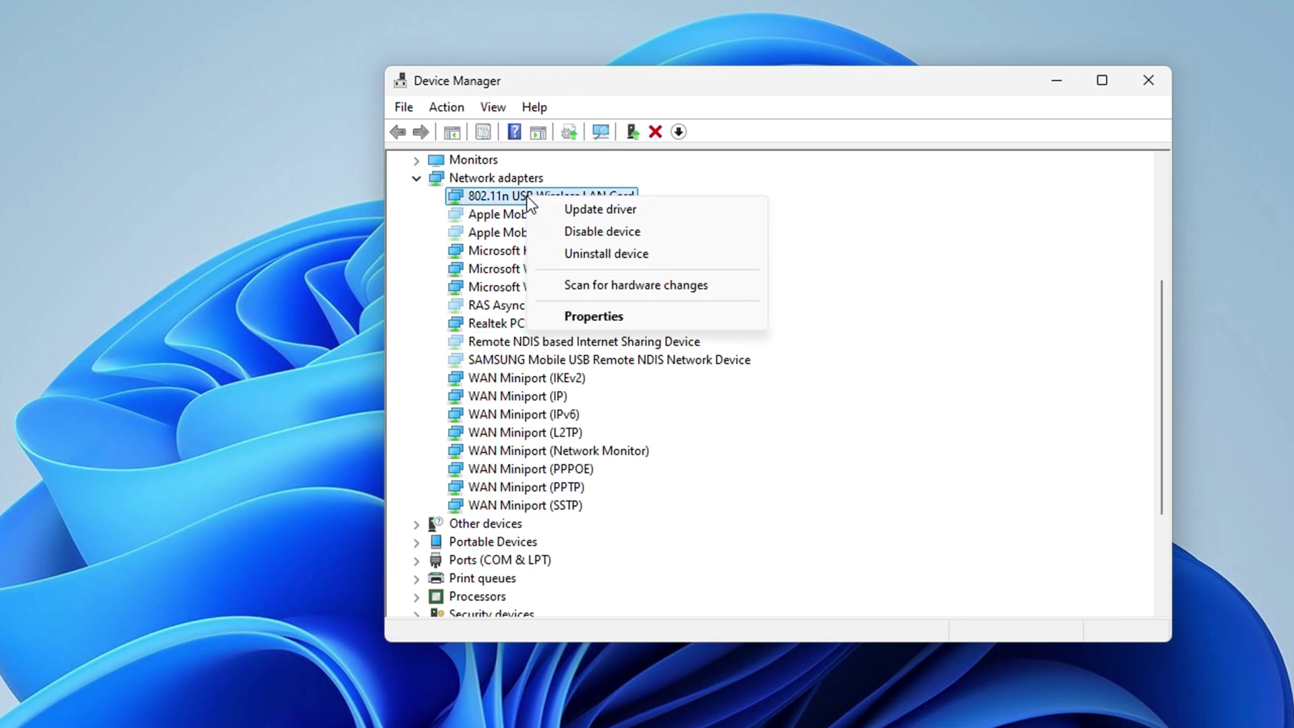
click(602, 210)
click(662, 422)
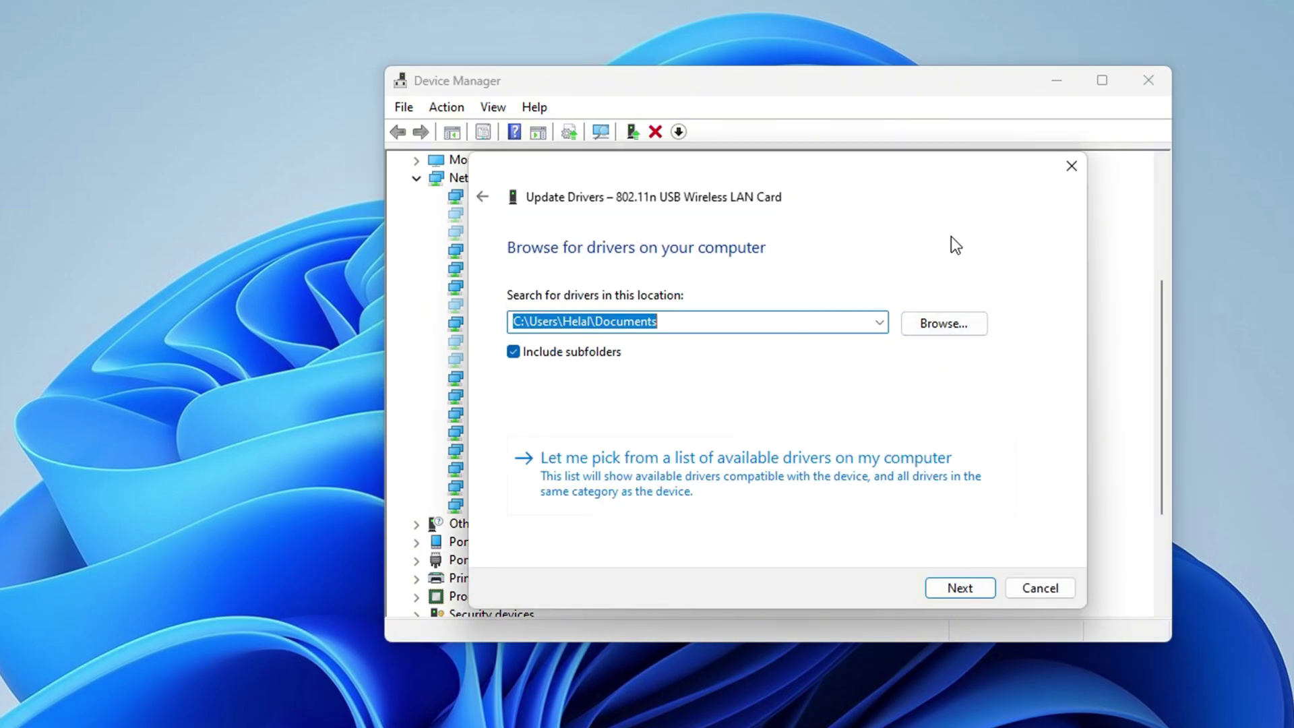
click(745, 459)
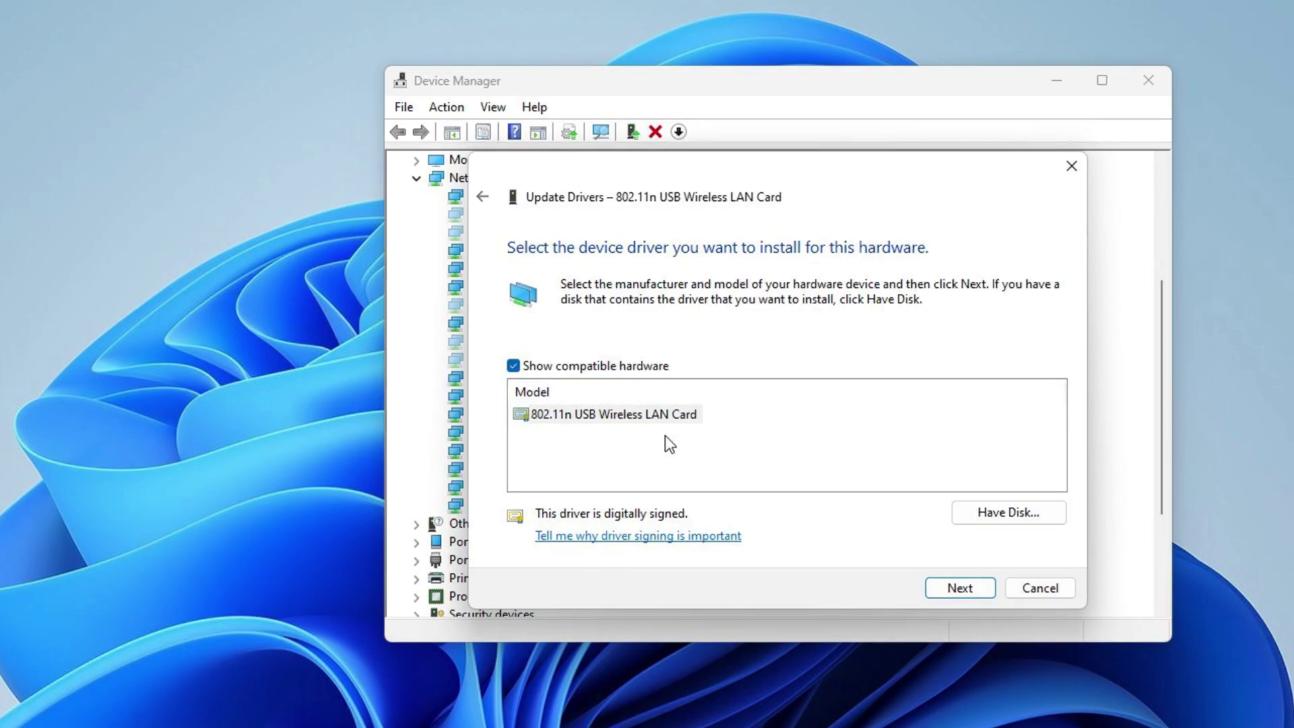
click(514, 364)
Install the chosen 802.11n USB Wireless LAN Card driver and dismiss the success message.
click(966, 590)
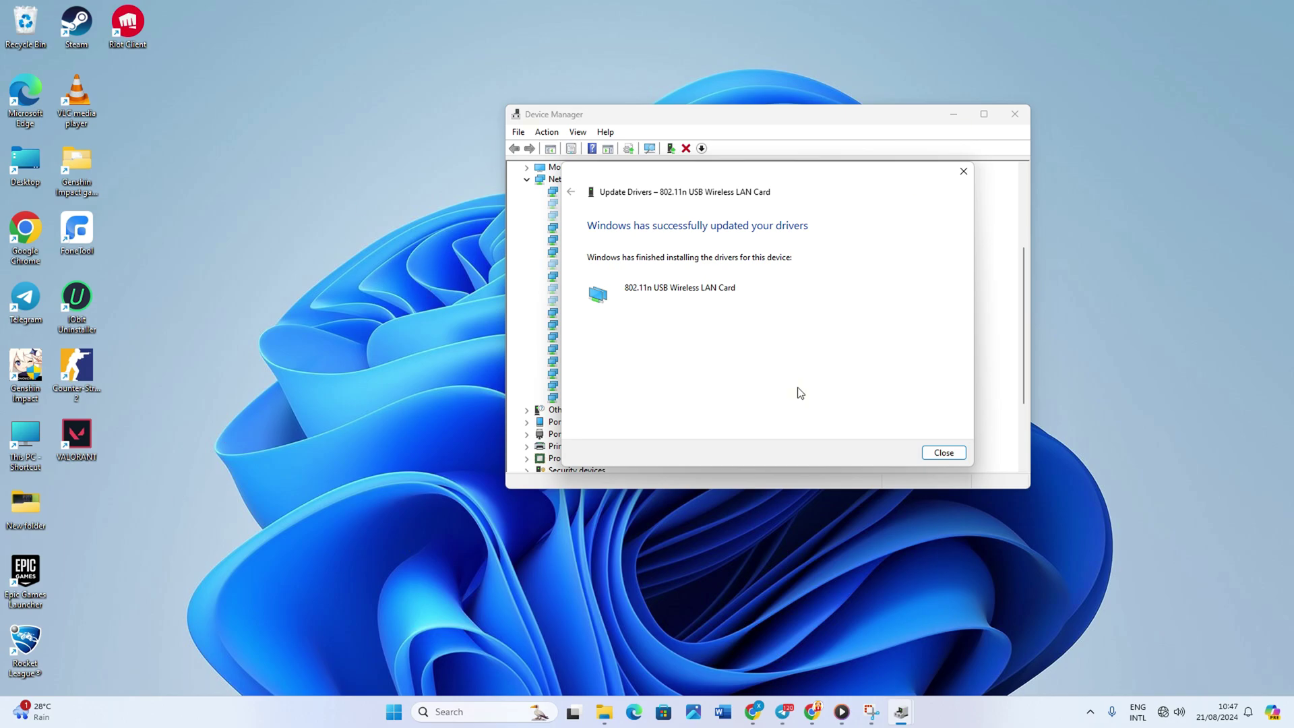
click(944, 454)
click(1016, 114)
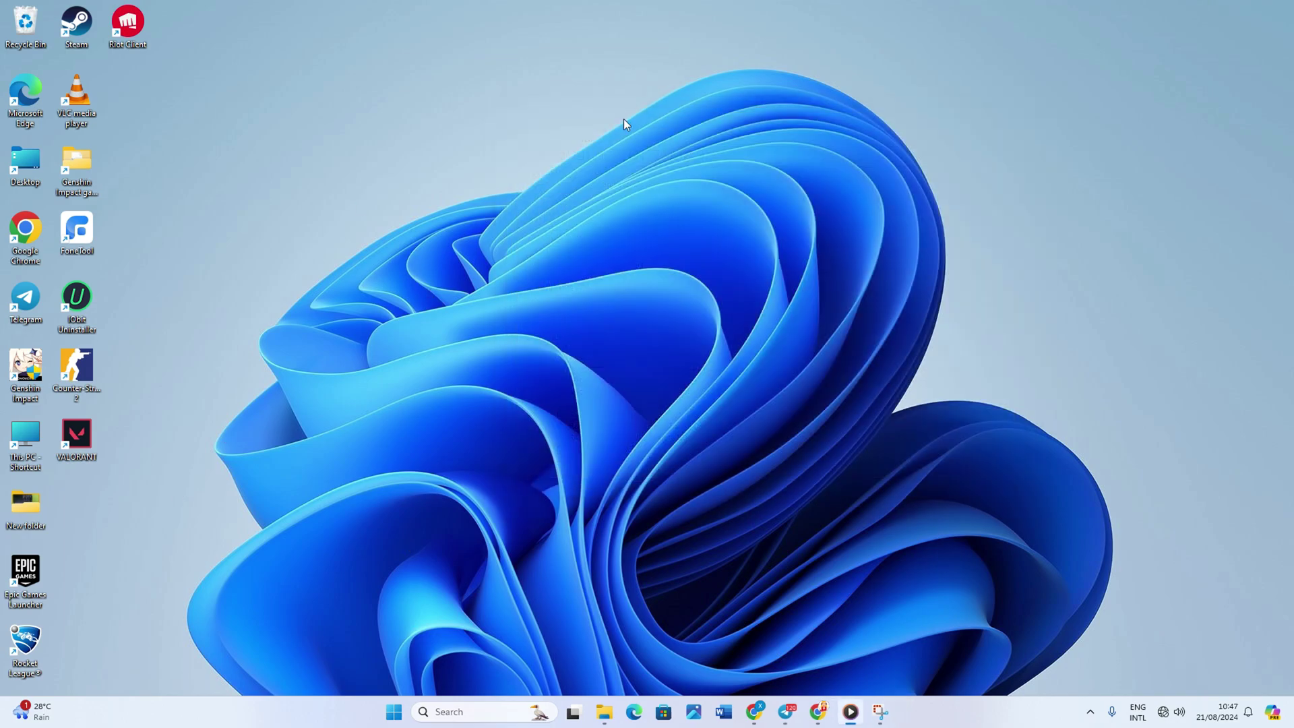